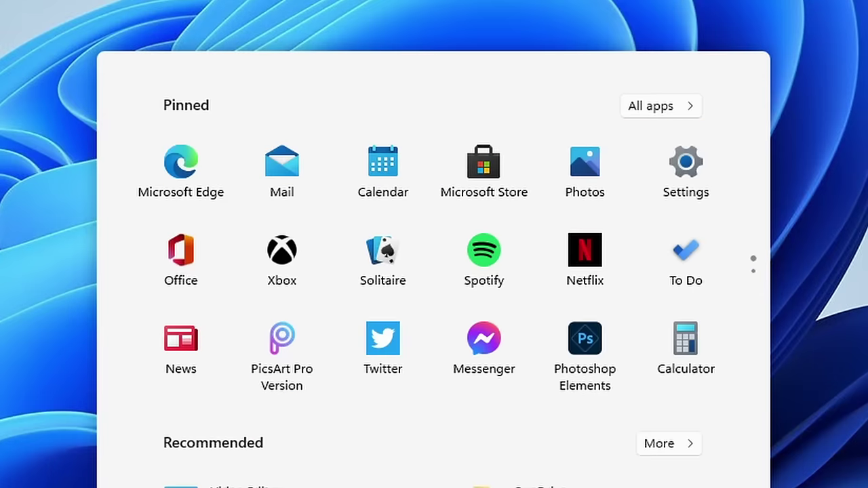
click(530, 330)
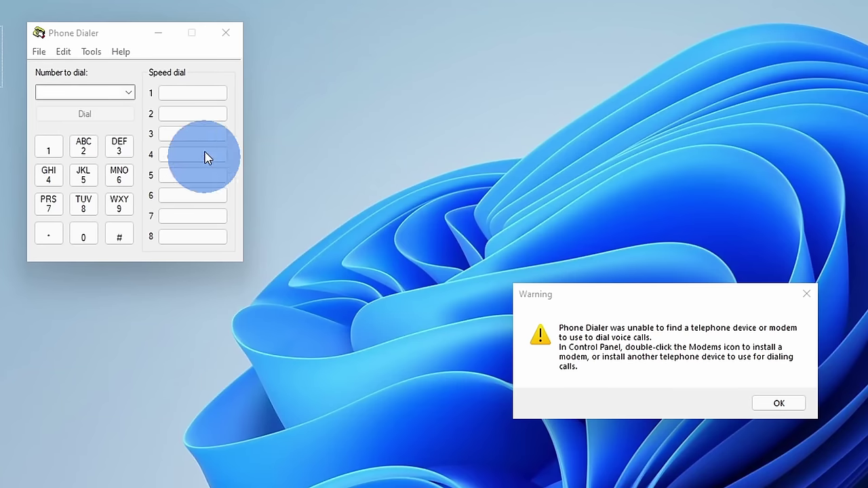
click(181, 73)
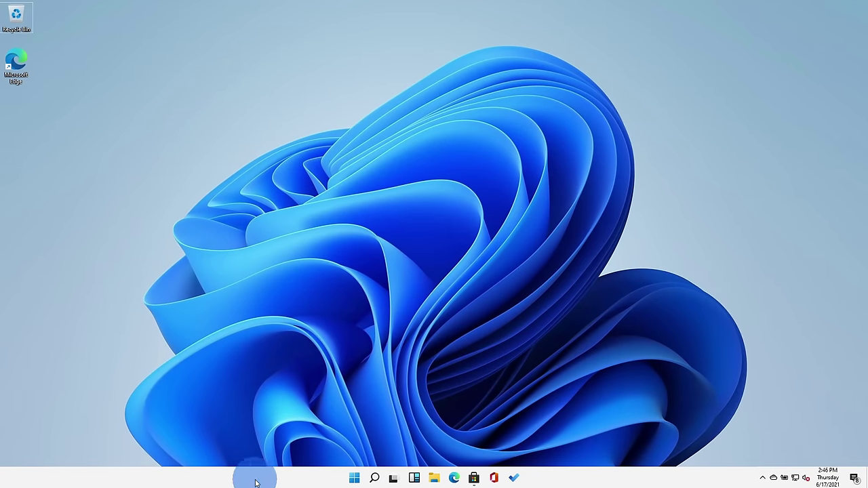
Examine the Start menu's pinned and recommended items and browse its complete list of installed apps.
click(354, 477)
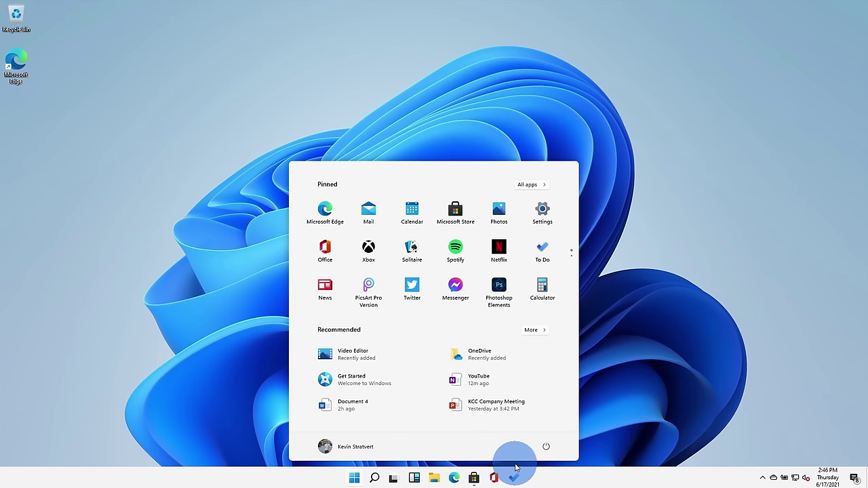
click(219, 215)
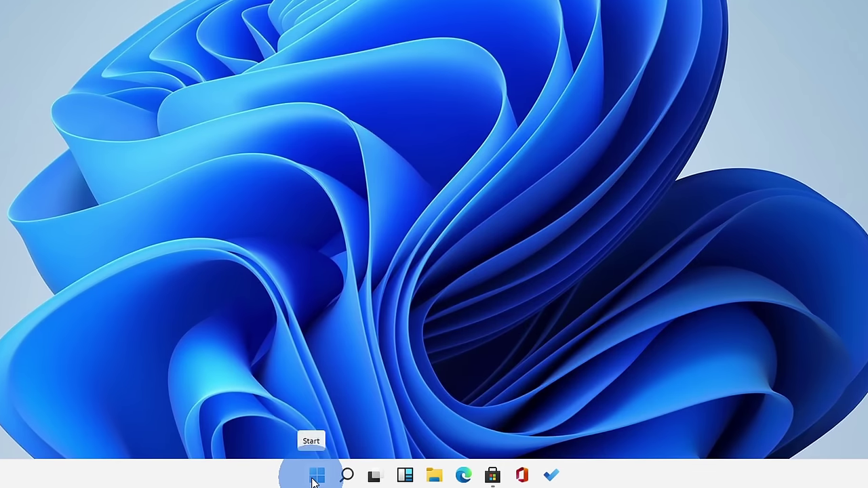
click(314, 478)
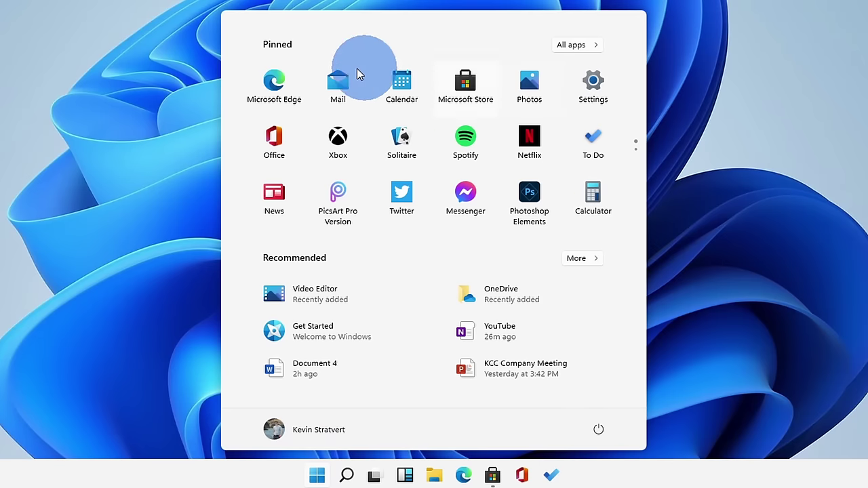
click(585, 46)
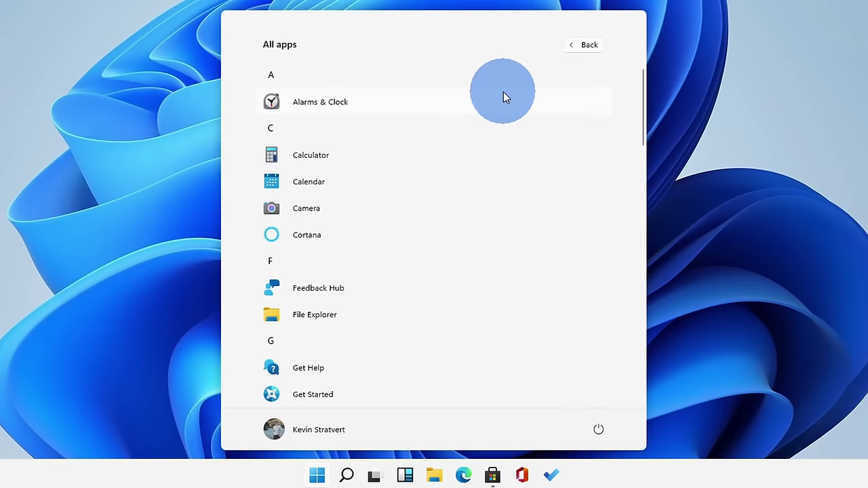
scroll(503, 93, down, 10)
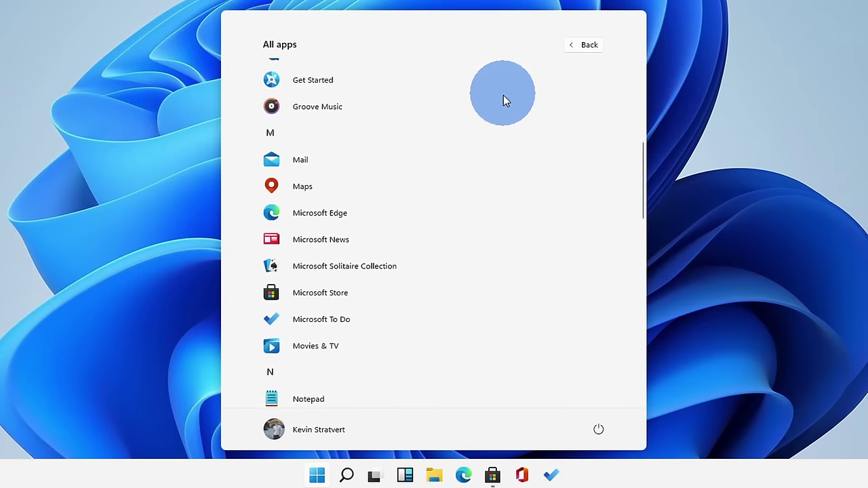
scroll(503, 102, down, 10)
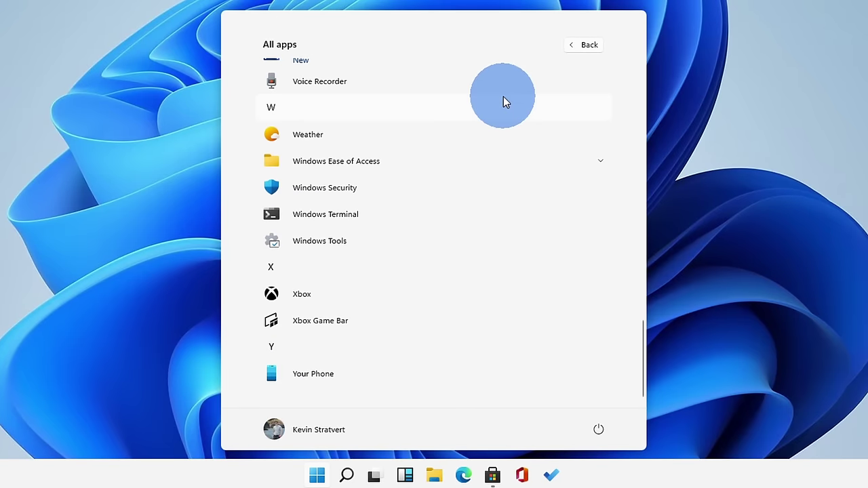
scroll(504, 244, up, 4)
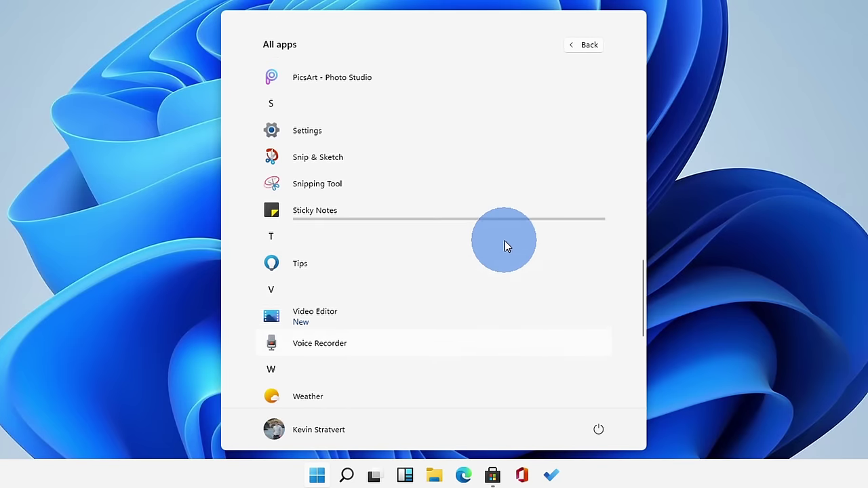
scroll(505, 246, up, 3)
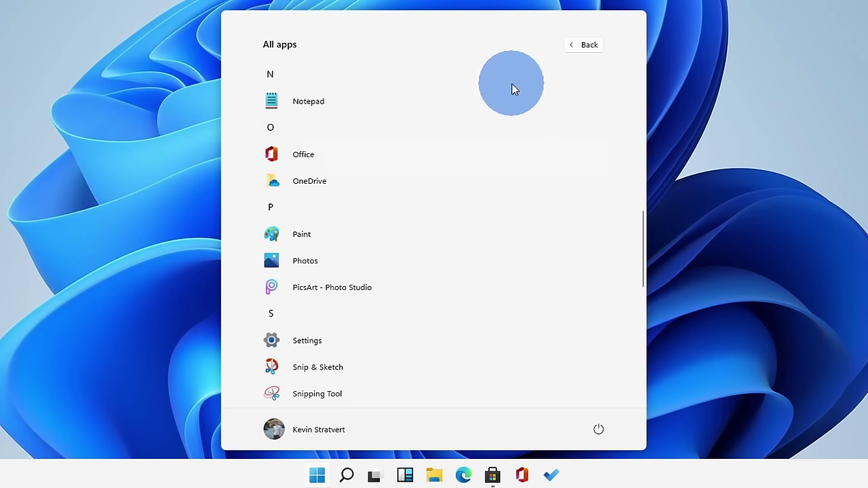
click(161, 87)
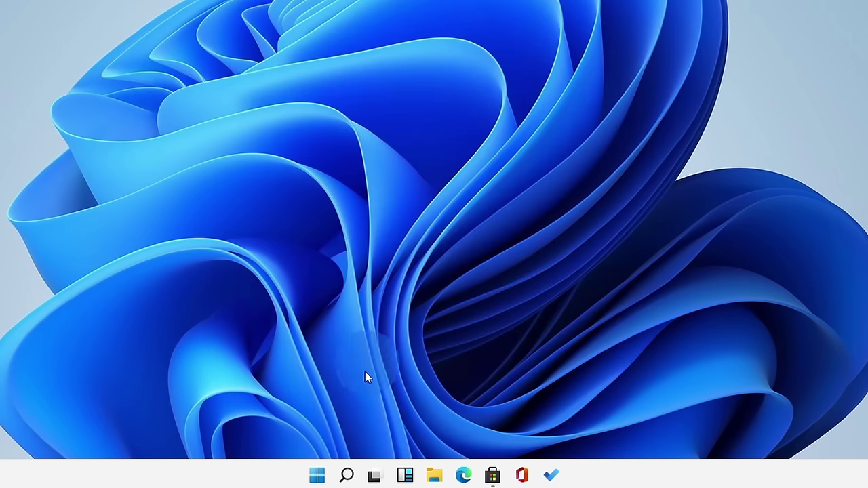
Search Windows for "add or remove programs", open that settings page and look through the full list of installed apps.
click(347, 475)
click(268, 89)
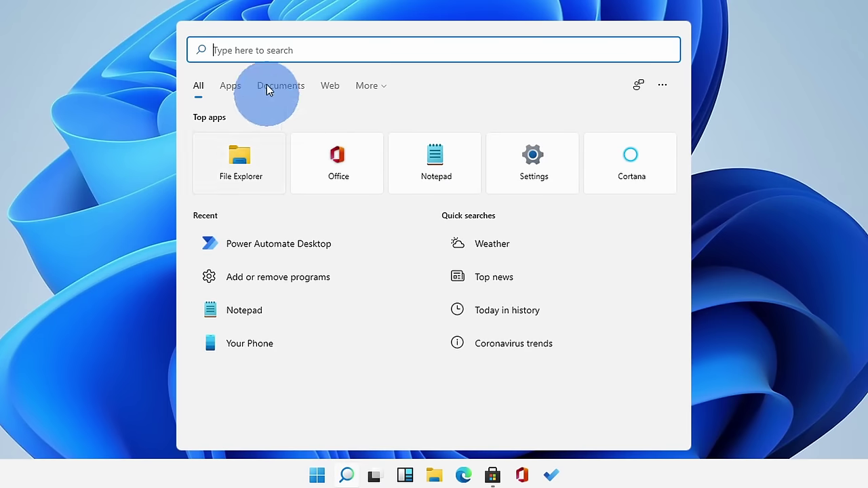
text(add or remove programs)
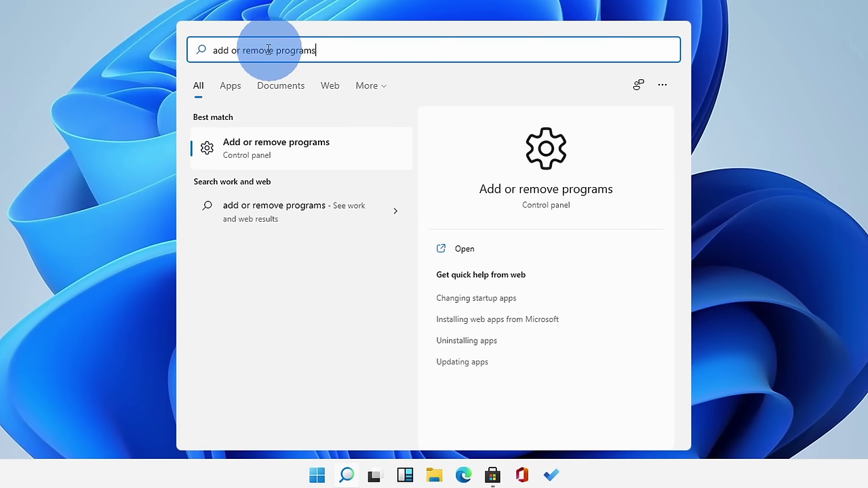
click(287, 150)
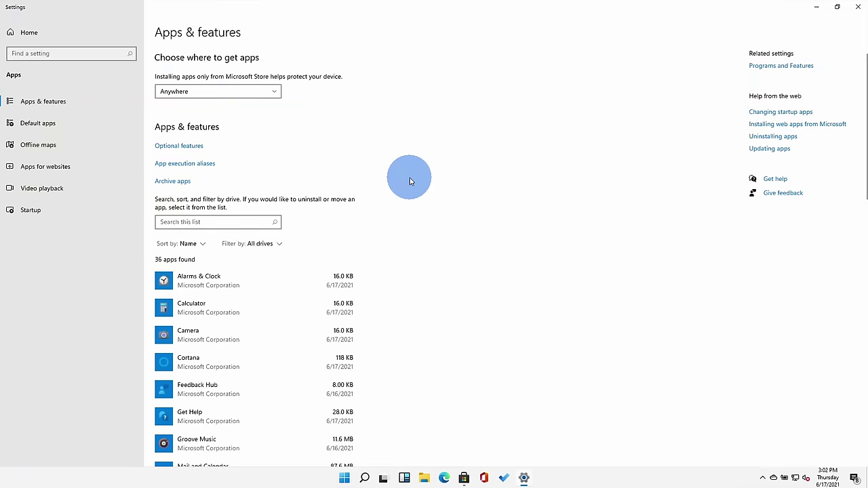
scroll(410, 181, down, 3)
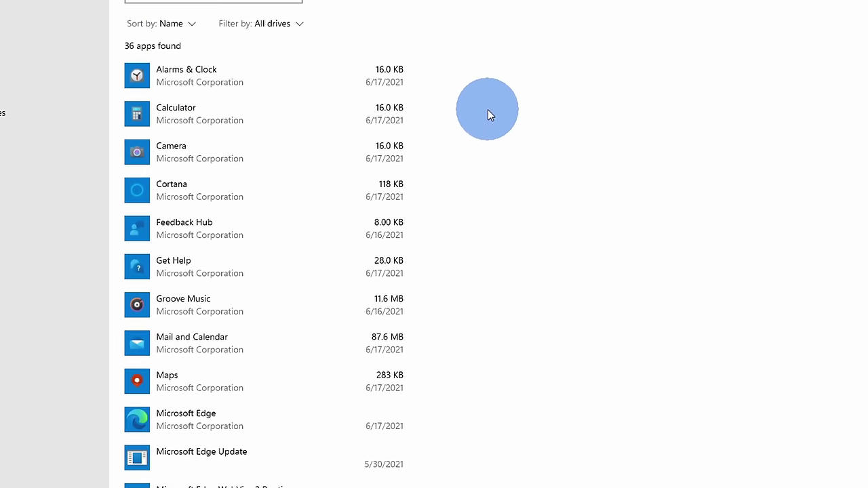
scroll(487, 109, down, 5)
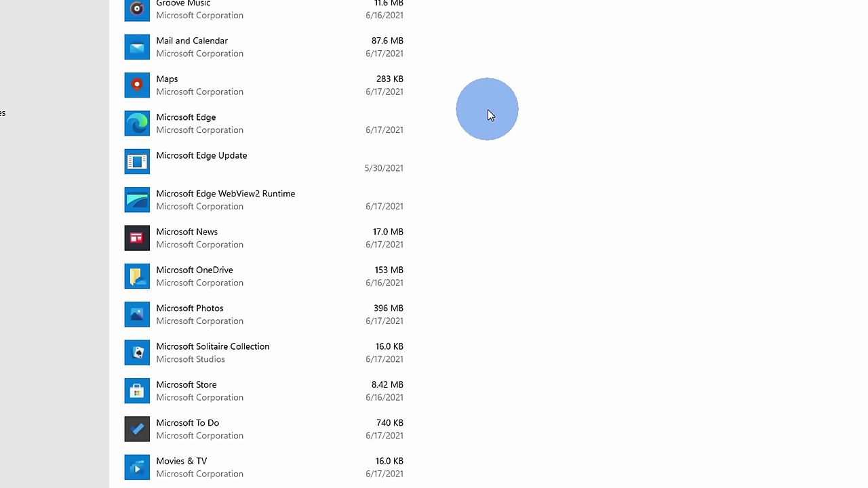
scroll(488, 109, down, 8)
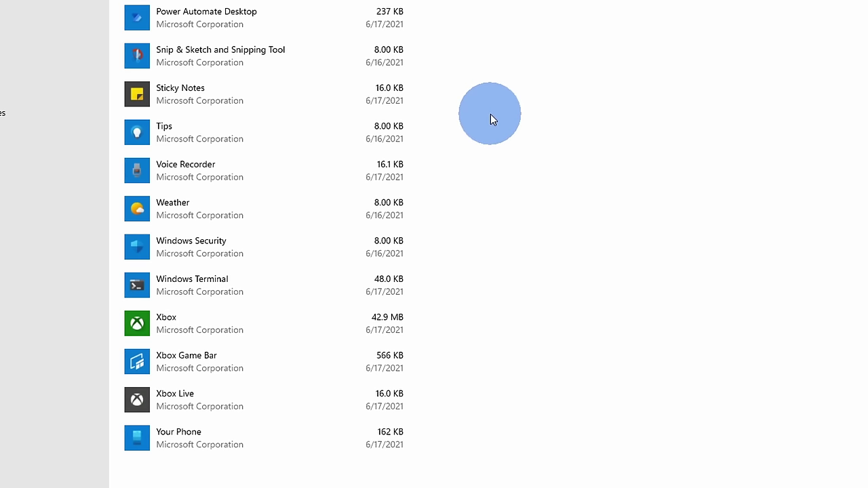
scroll(491, 117, up, 3)
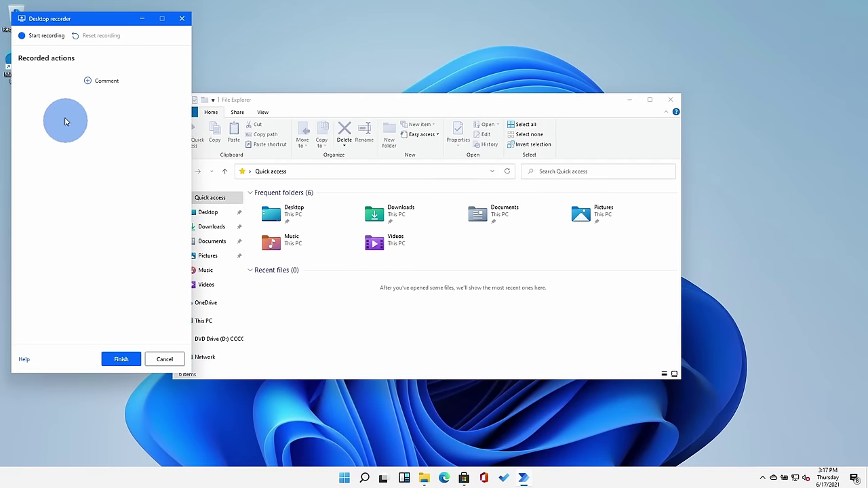
Record a desktop flow in Power Automate Desktop that moves the File Explorer window to 575, 162 and minimizes it, and browse the available actions.
click(45, 36)
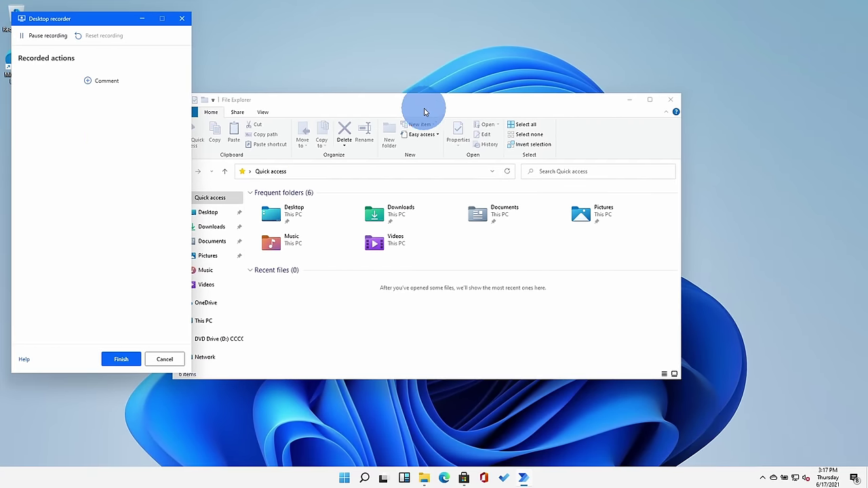
click(444, 99)
drag(444, 99, 525, 80)
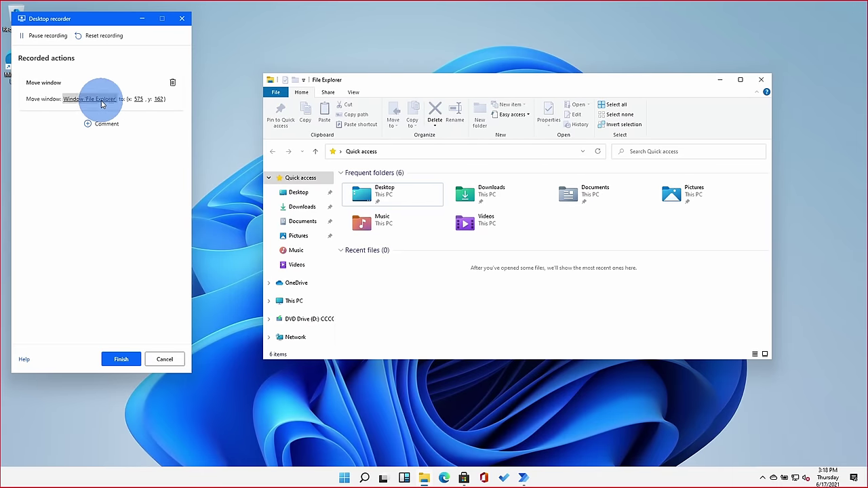
click(719, 81)
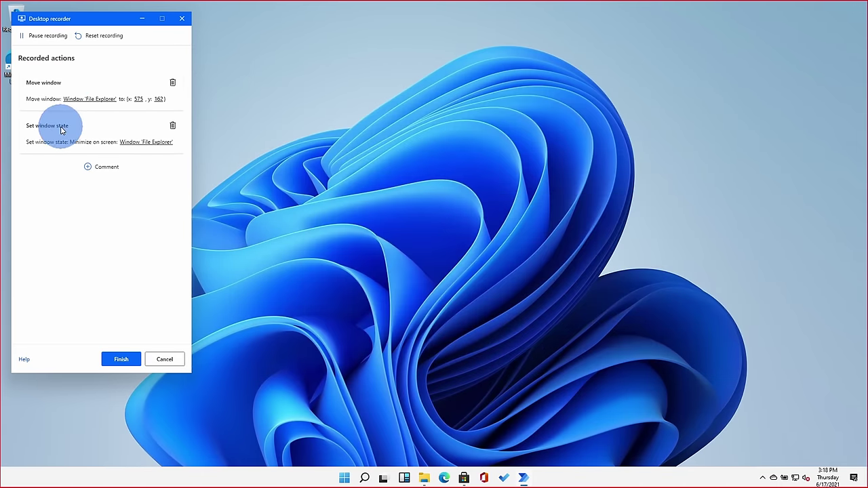
click(125, 360)
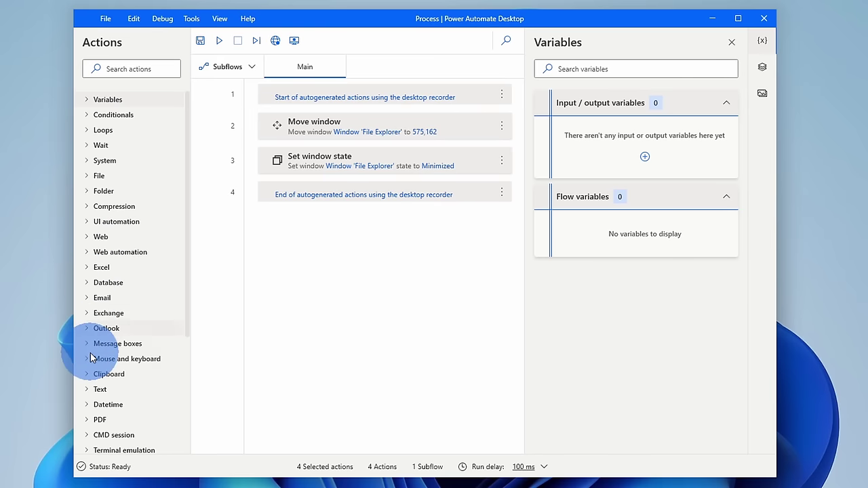
scroll(95, 410, down, 5)
scroll(102, 407, up, 5)
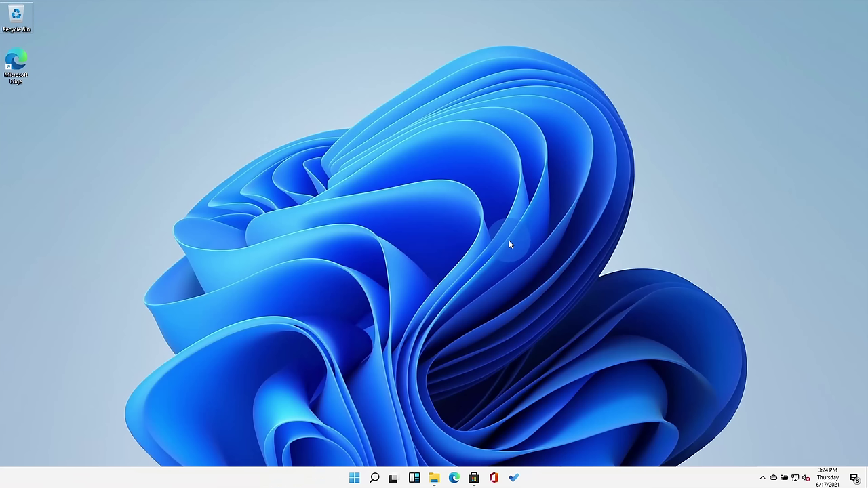
Search Windows for "paint 3d" and open the Paint 3D listing from the Microsoft Store search results.
click(375, 478)
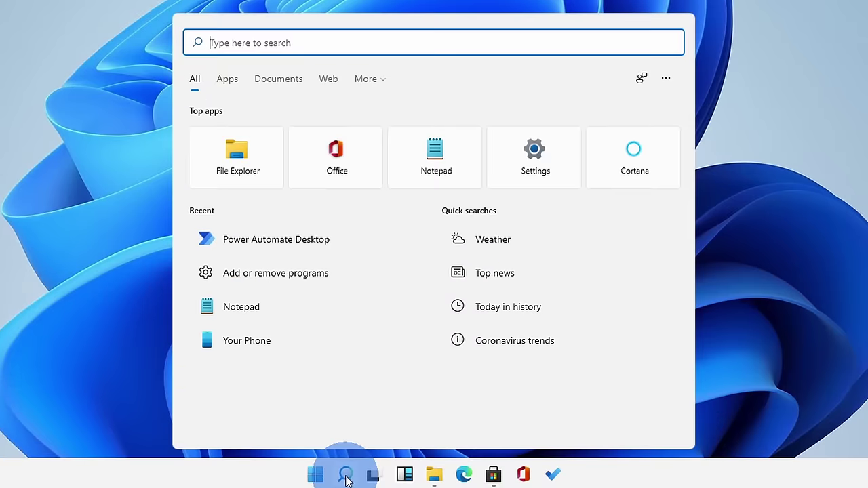
text(paint 3d)
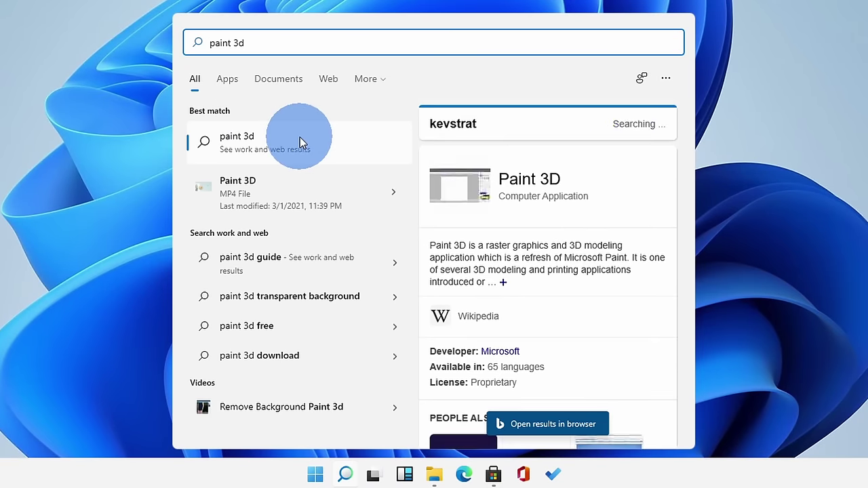
key(BackSpace)
key(BackSpace)
key(BackSpace)
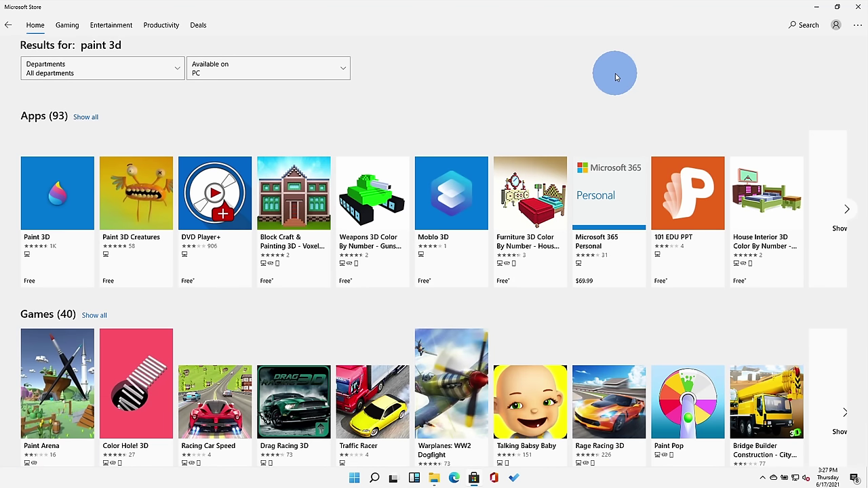
click(72, 200)
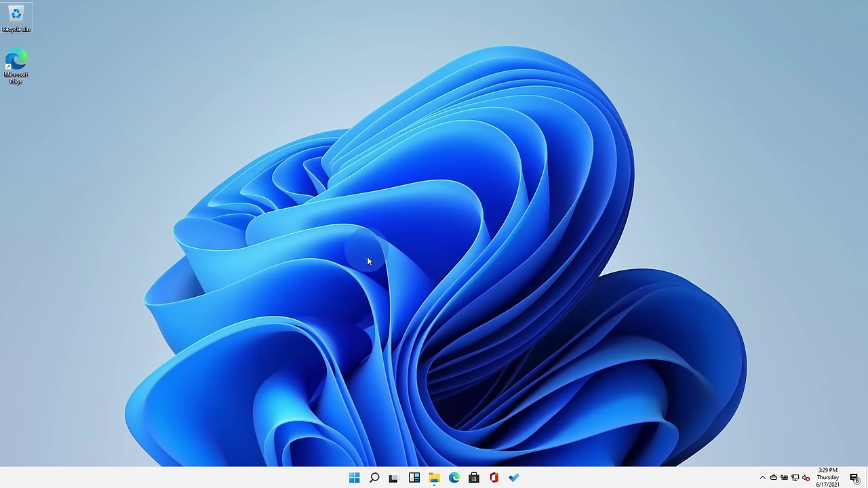
Search Windows for "onenote" to check whether the app is installed, and close the search.
click(374, 478)
text(onenote)
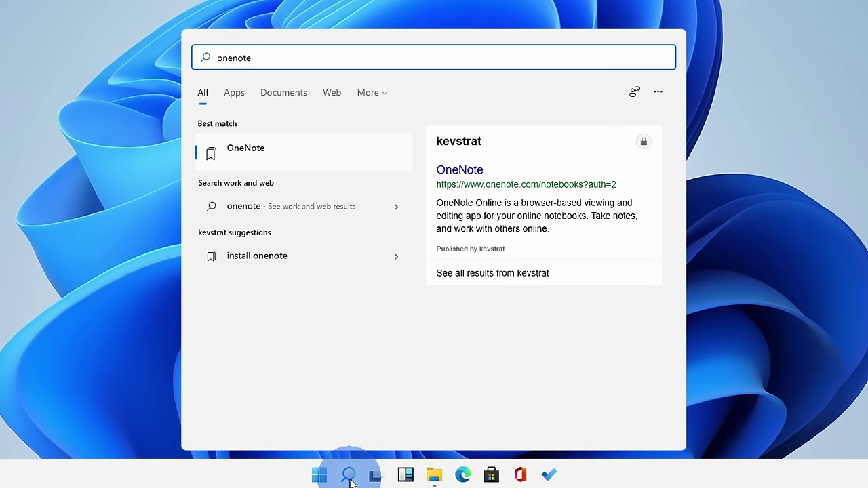
click(33, 99)
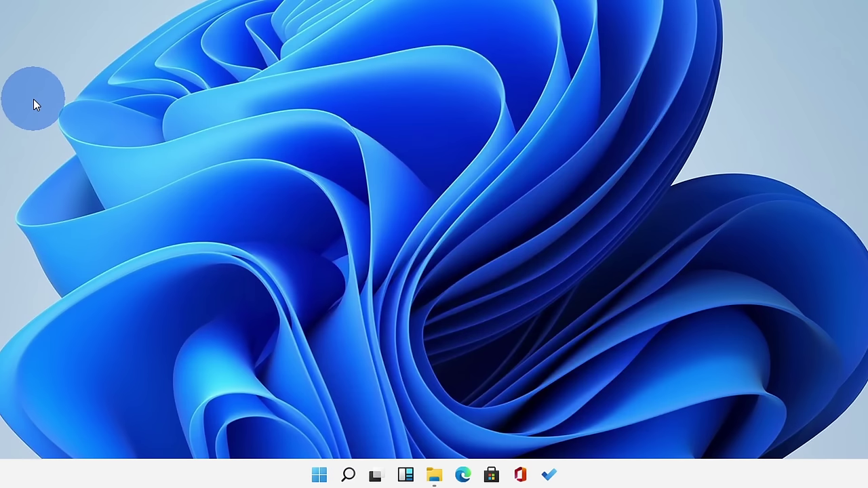
Open the pinned Office app from the Start menu and access OneNote and Word from its app list.
click(318, 476)
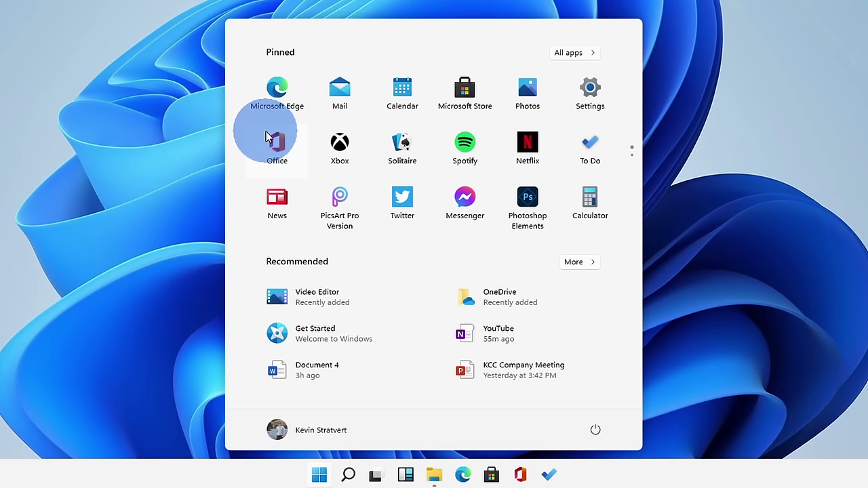
click(287, 175)
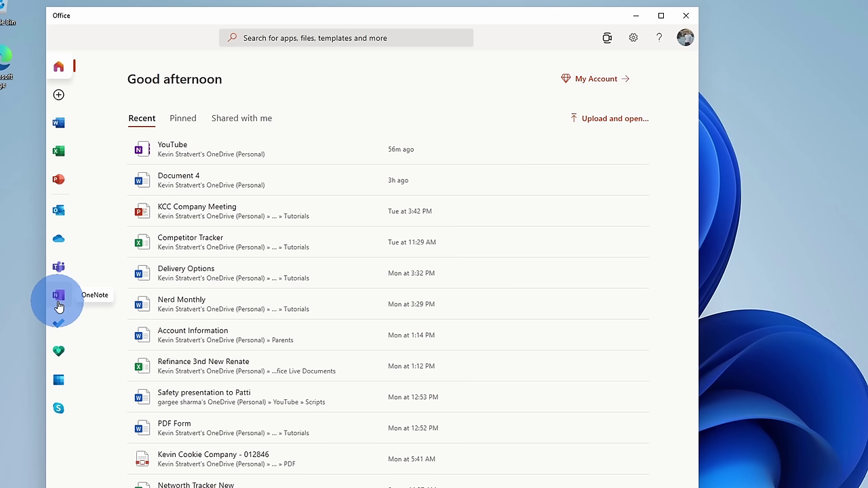
click(58, 305)
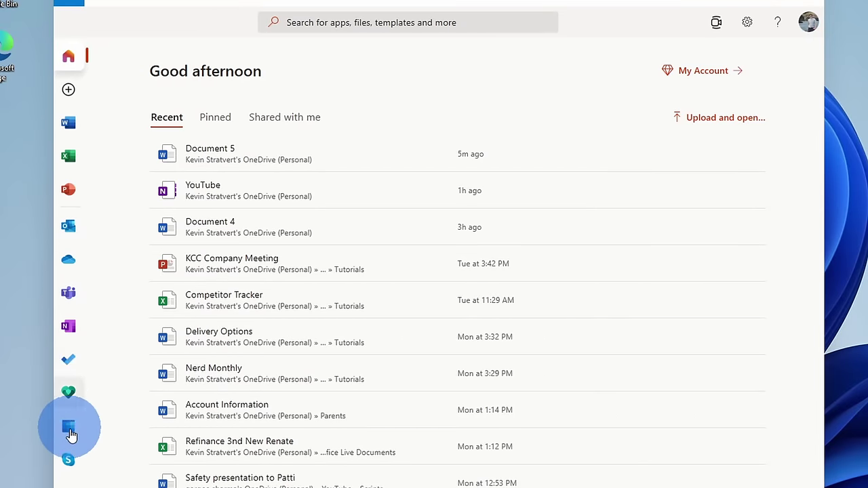
click(68, 124)
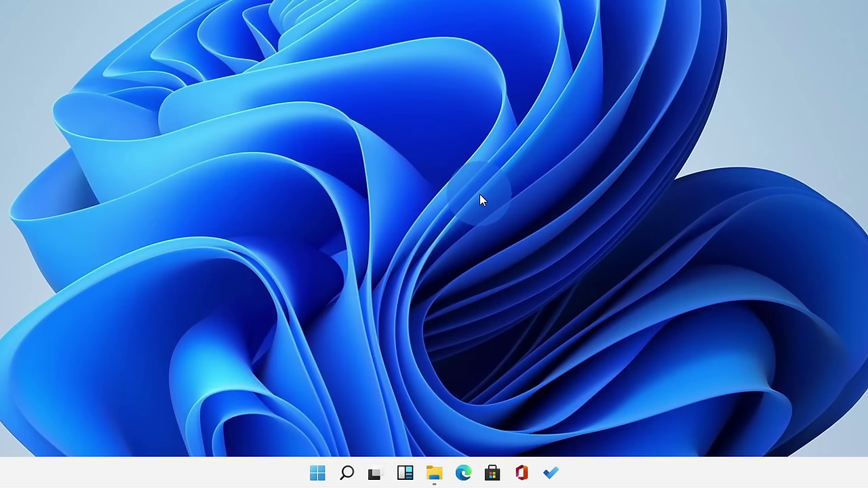
Search Windows for "mail", open the Mail app, and read the "Your daily briefing" message from Cortana.
click(346, 474)
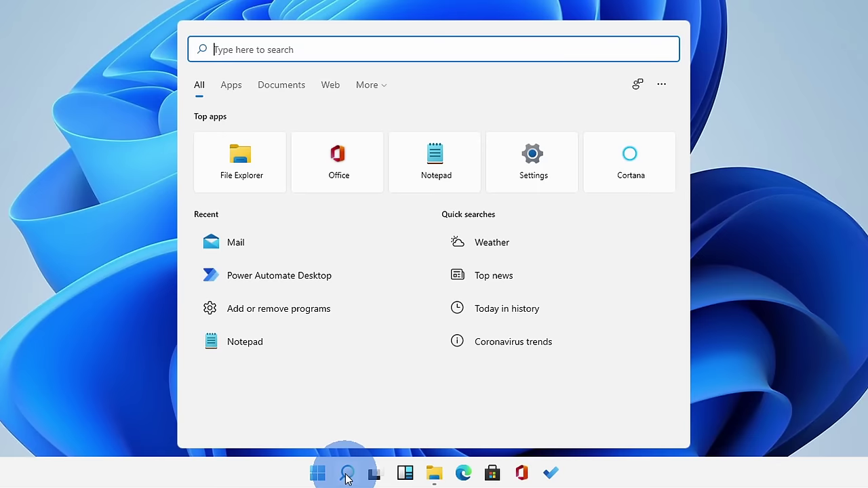
text(mail)
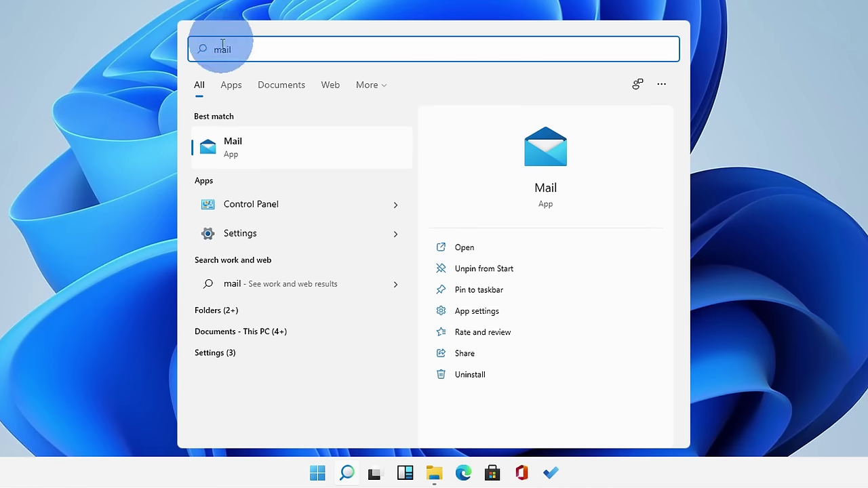
click(282, 146)
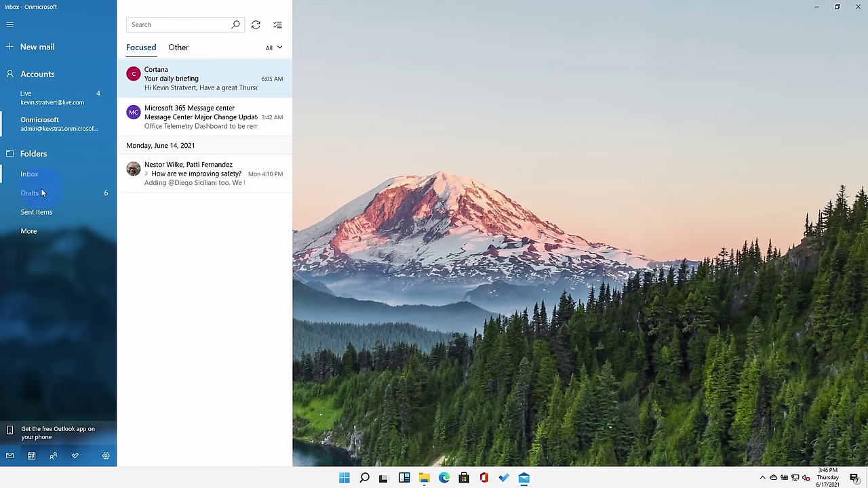
click(209, 87)
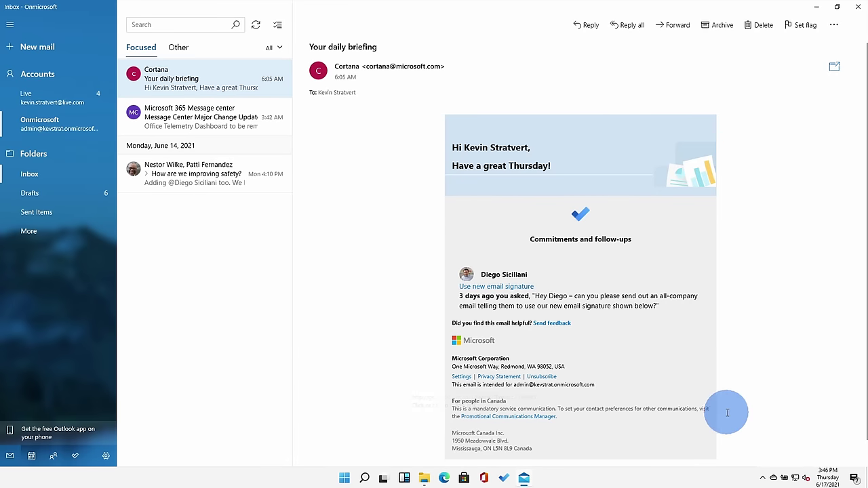
Close the Add an account dialog in Mail and place the cursor in the body of a new message.
ctrl+click(206, 86)
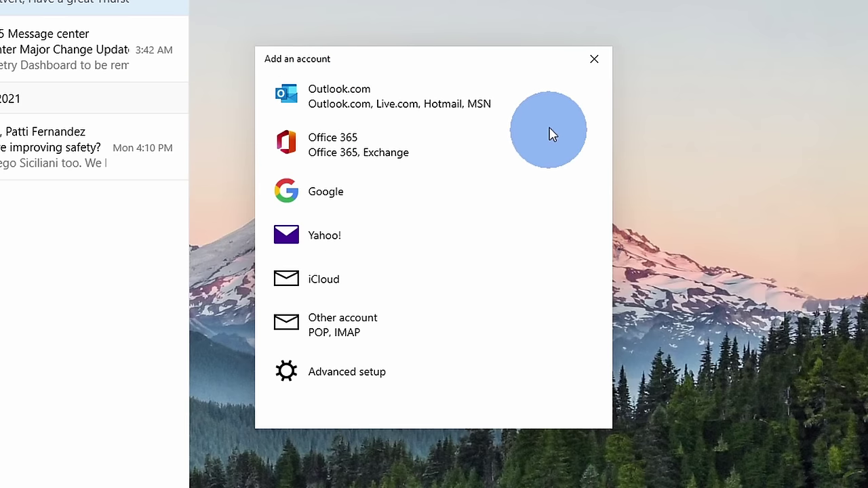
click(593, 59)
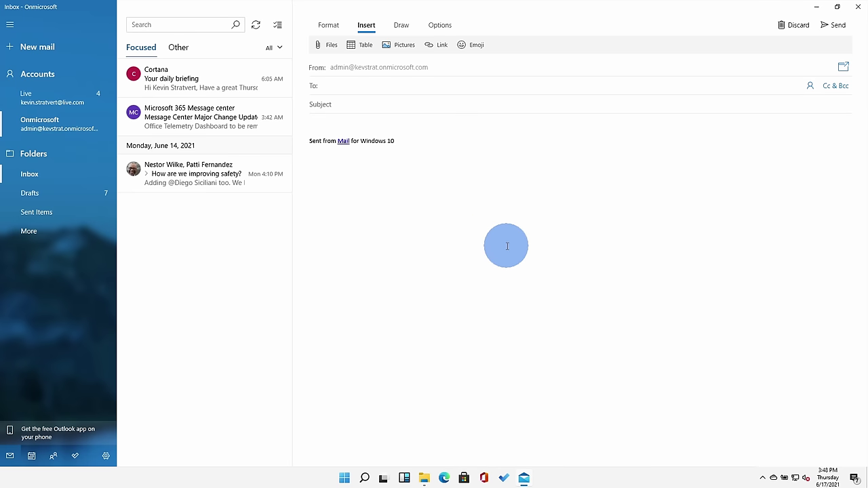
click(506, 246)
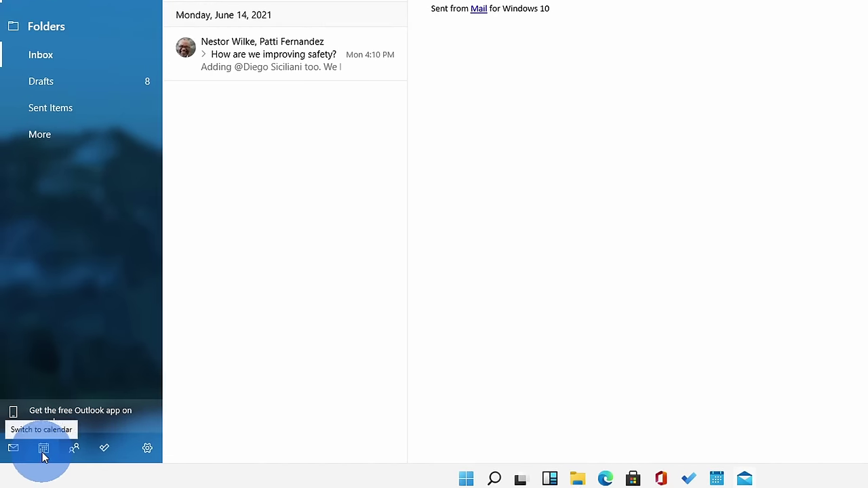
Switch from Mail to the calendar, look over the week's events, and show it in Day, Week and Month views.
click(43, 451)
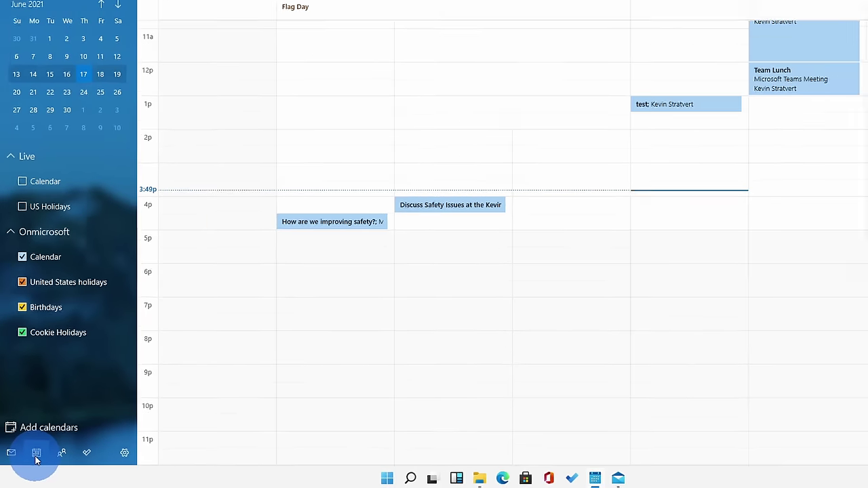
scroll(284, 240, up, 3)
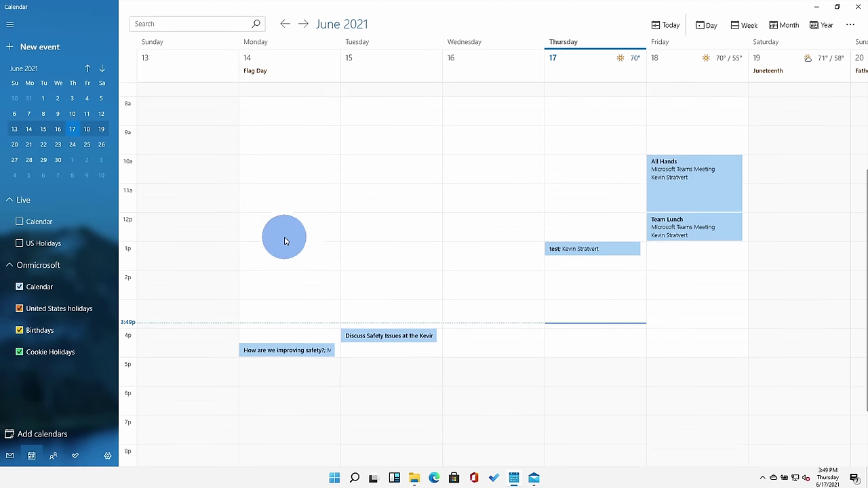
scroll(285, 238, up, 1)
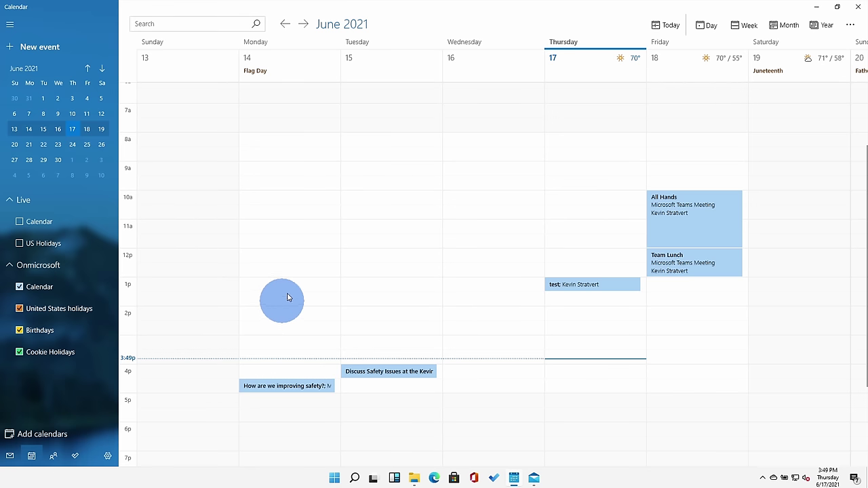
click(714, 32)
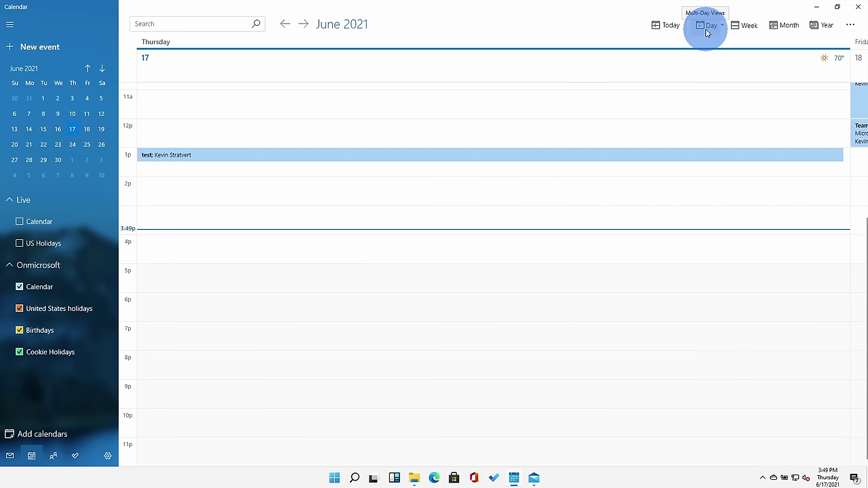
click(748, 27)
click(786, 27)
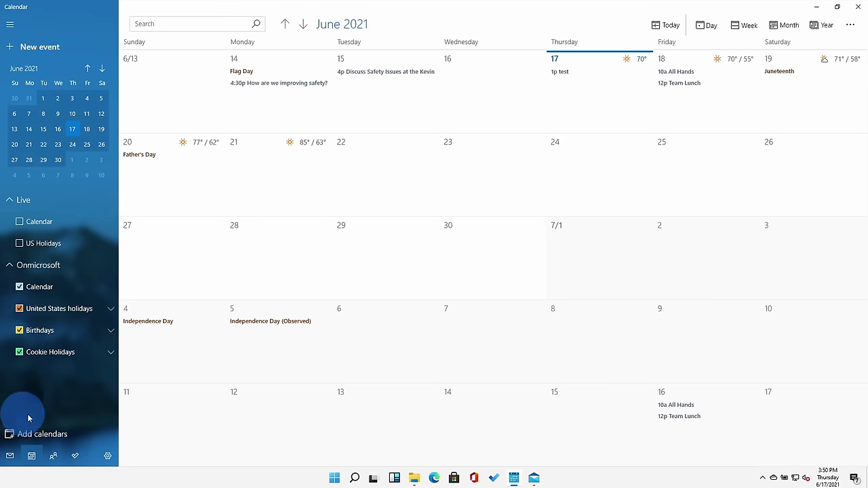
Access the option to add calendars and set up a new June 17, 2021 event as an online meeting.
click(59, 432)
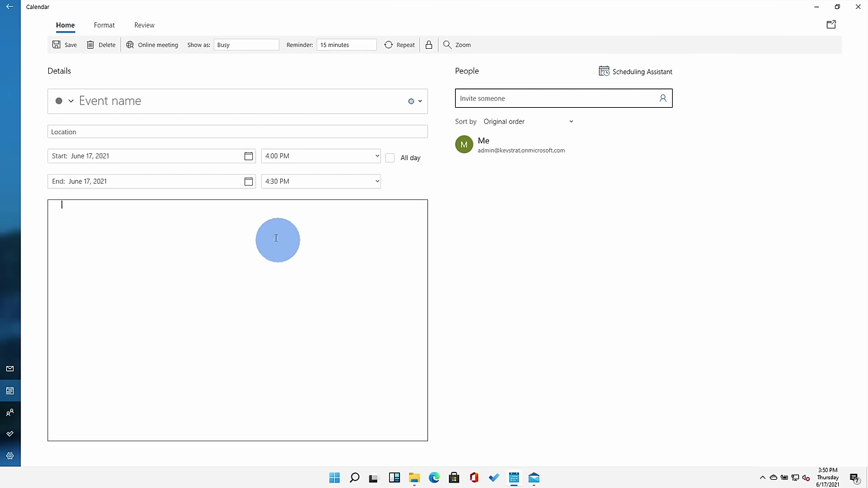
click(154, 45)
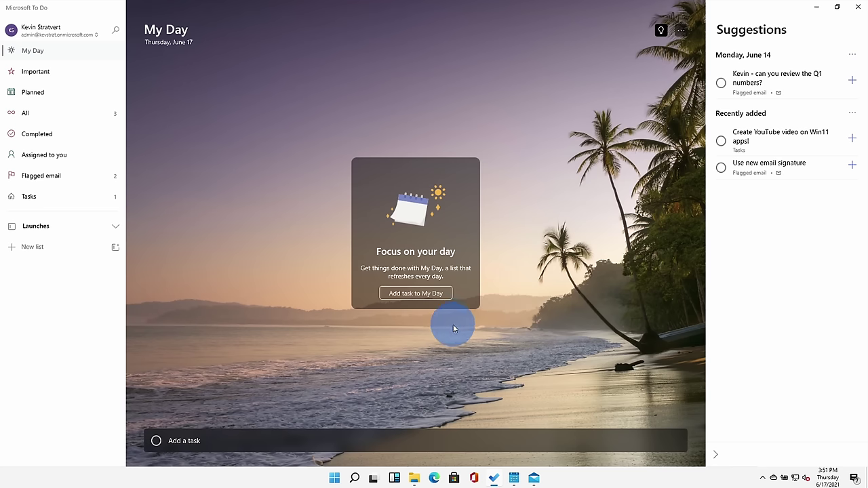
Search Windows for "calendar" and for "to do", and open Microsoft To Do from the results.
click(354, 478)
text(calendar)
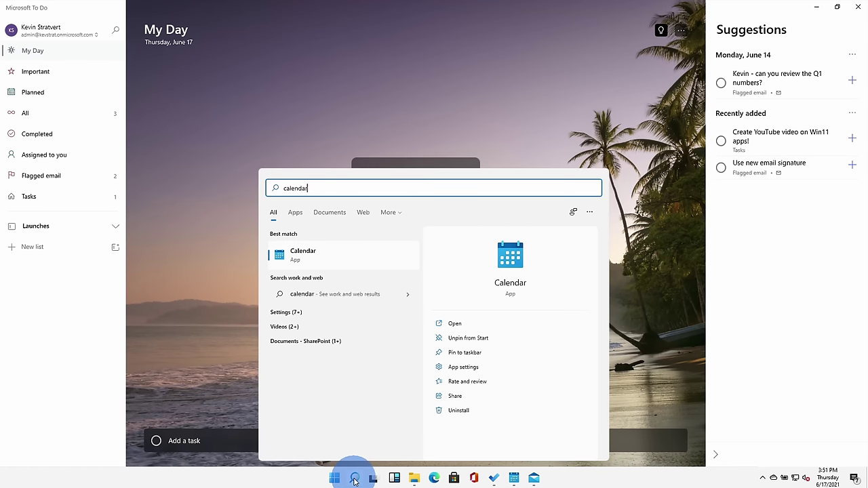
key(ctrl+a)
text(to do)
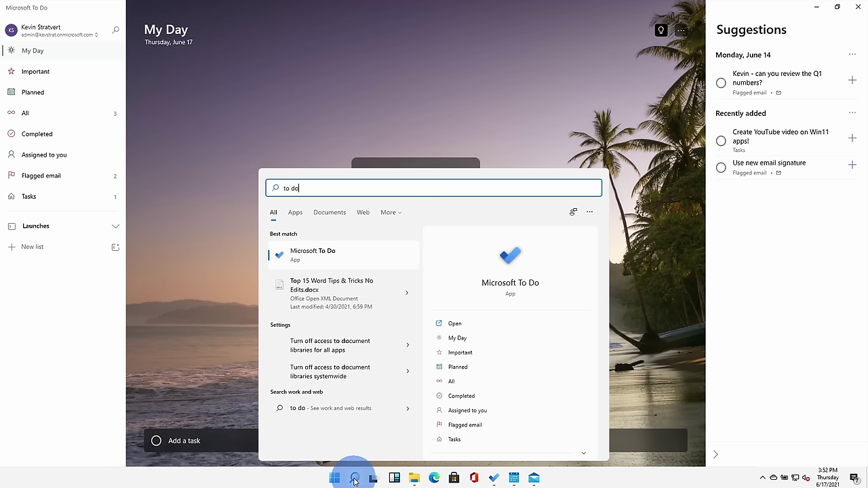
key(Return)
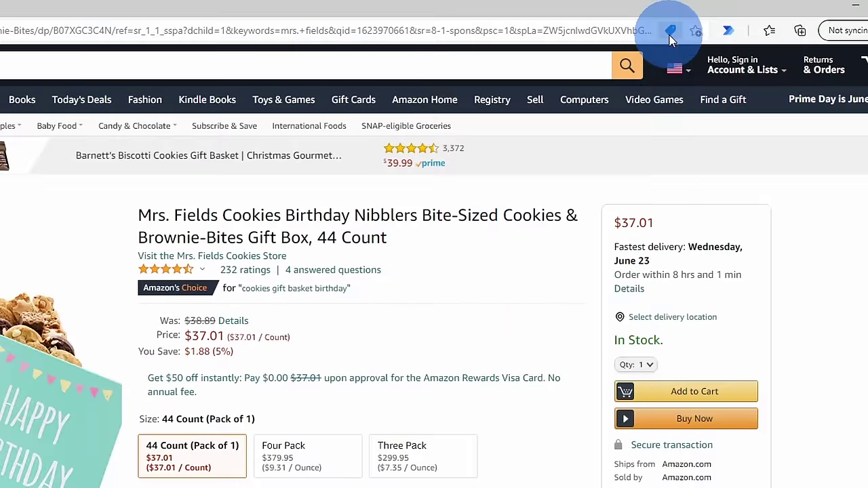
Check the Mrs. Fields cookie gift box's price history with Shopping in Microsoft Edge, and close the overview.
click(670, 35)
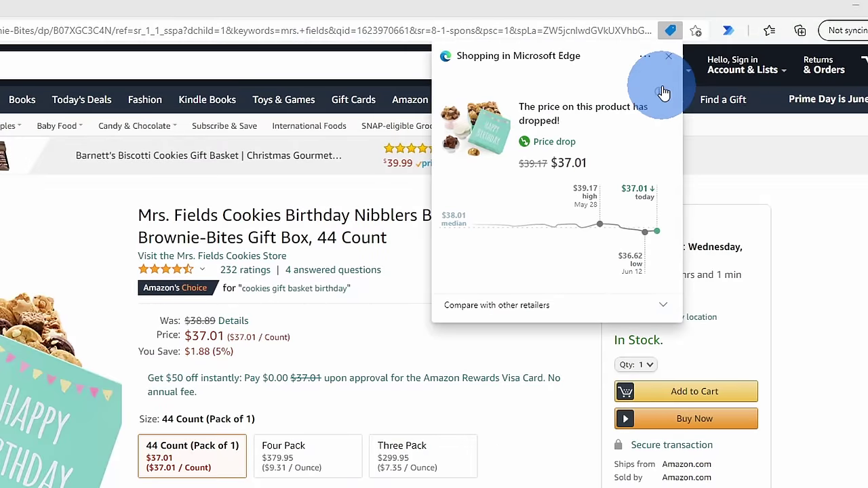
mouse_move(639, 239)
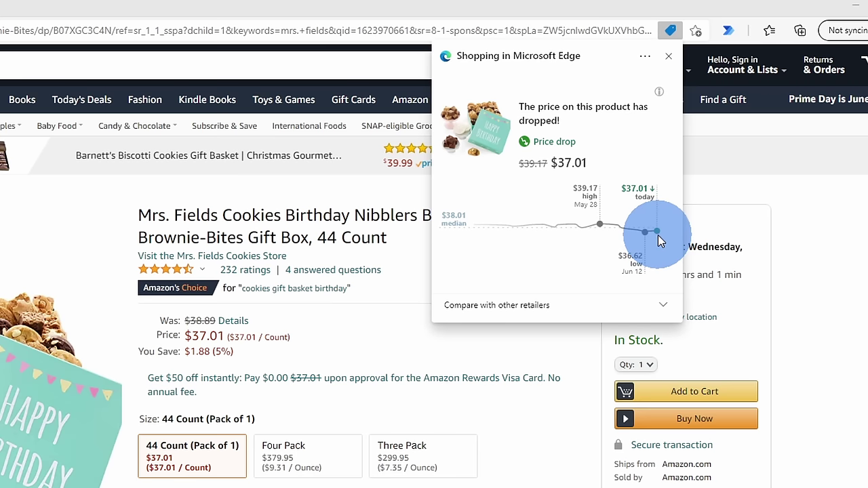
click(800, 341)
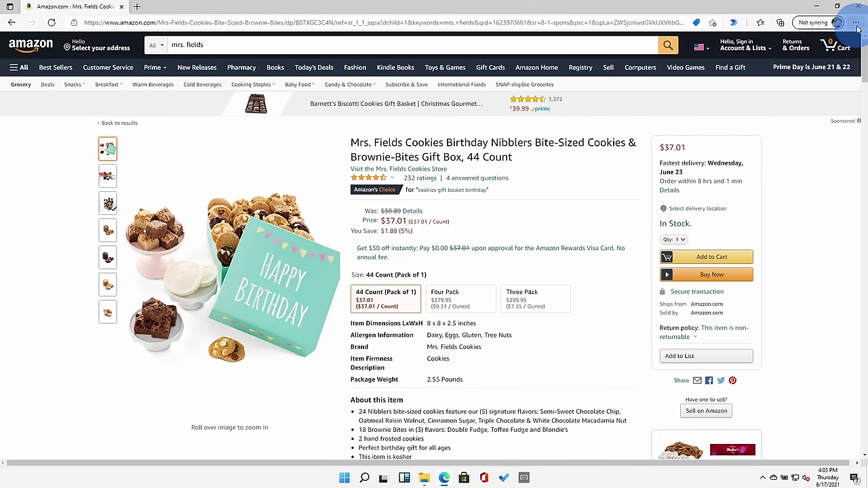
Look through Edge's available commands, try Read aloud on the product page, and open the last pinned taskbar app.
click(856, 24)
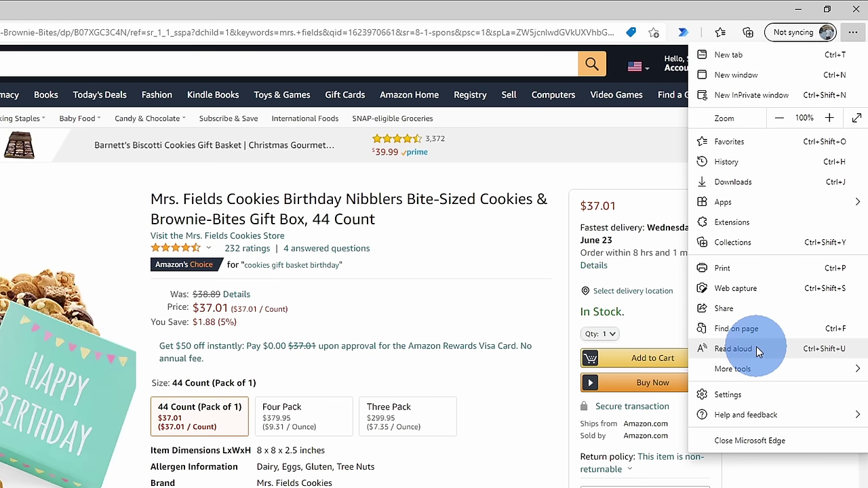
click(756, 348)
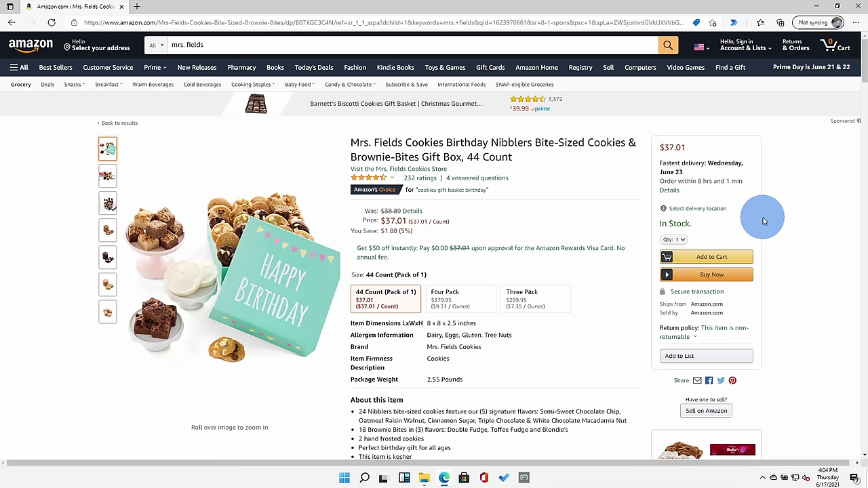
click(524, 478)
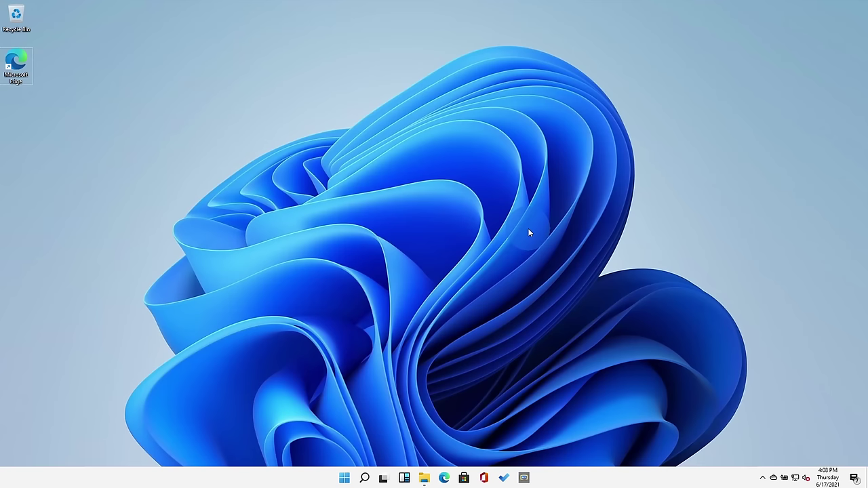
Search Windows for "calc", open Calculator, and look through its calculator modes and unit converters.
click(365, 477)
text(calc)
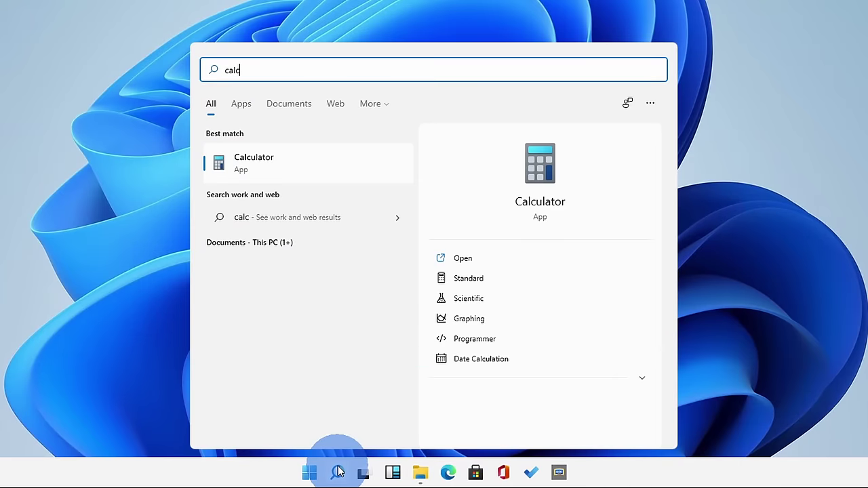
click(295, 170)
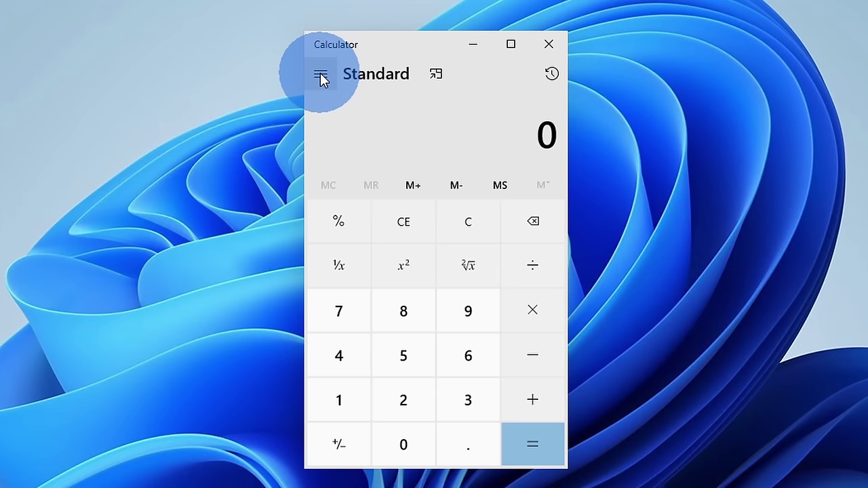
click(320, 74)
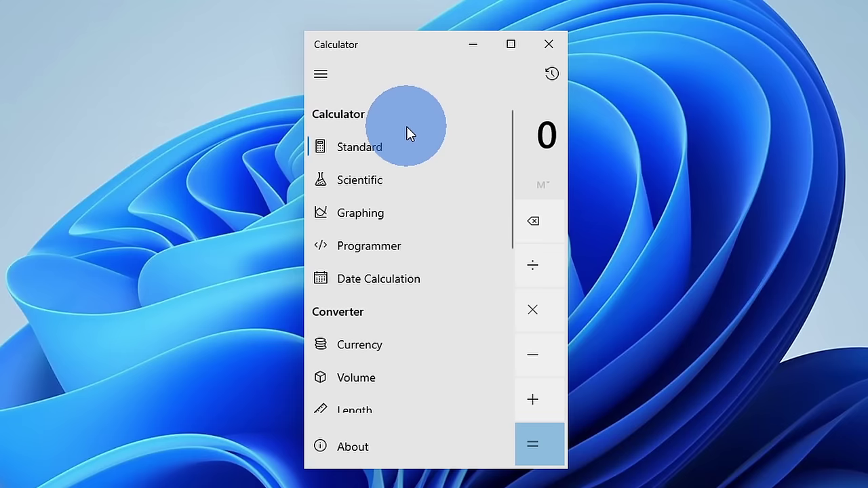
scroll(406, 126, down, 1)
scroll(406, 127, down, 1)
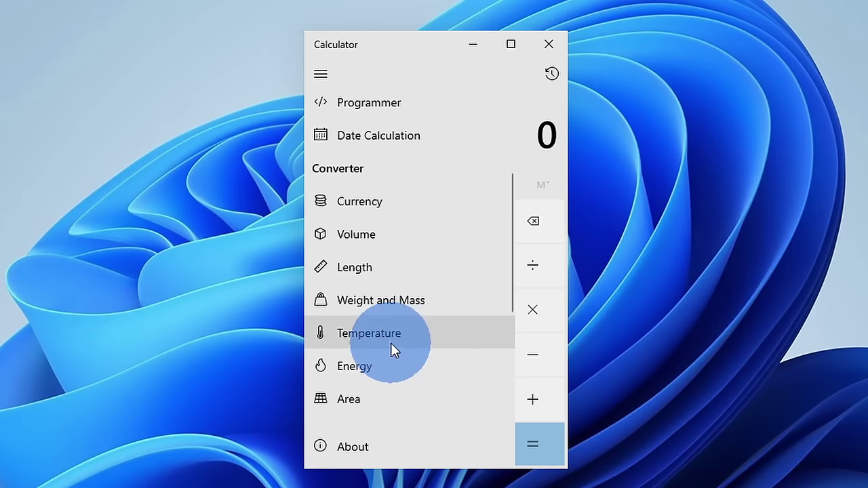
scroll(429, 344, down, 1)
scroll(429, 345, down, 3)
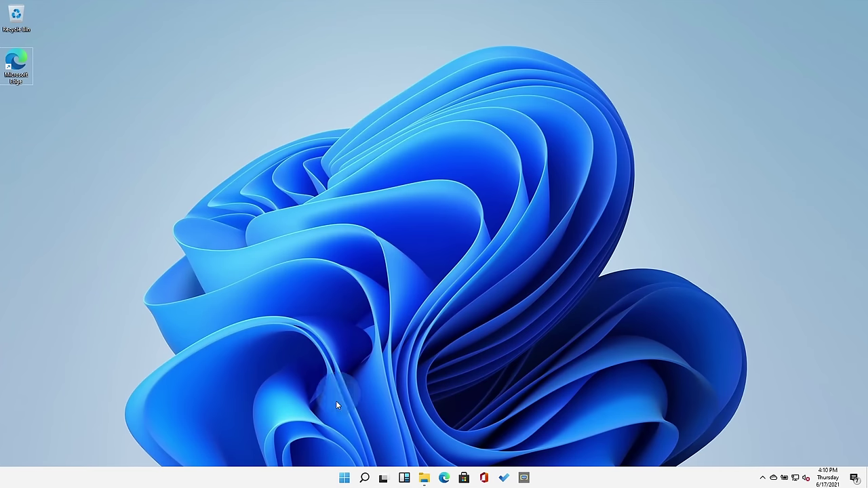
Search Windows for "your phone", open Your Phone, page through its feature overview, and compare the Android and iPhone options.
click(365, 478)
text(your phone)
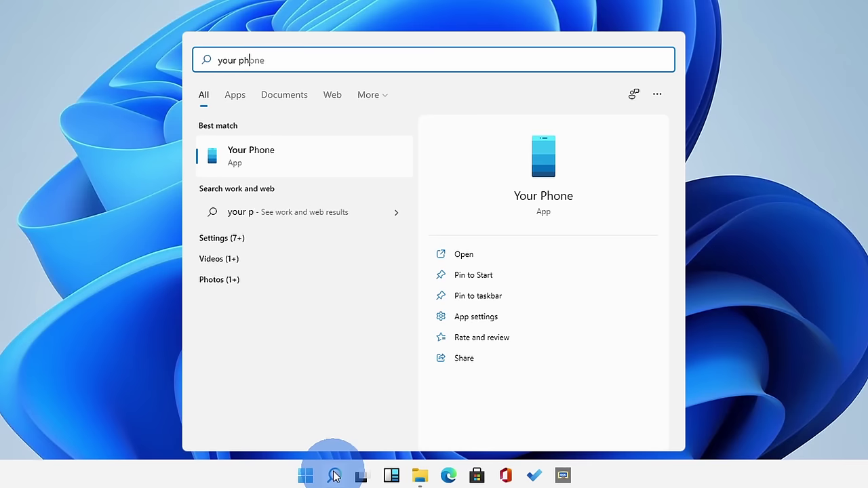
click(282, 150)
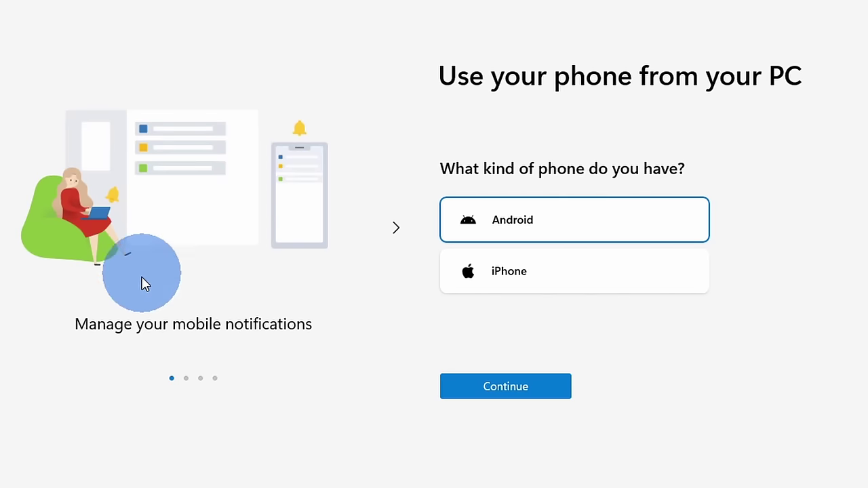
click(404, 231)
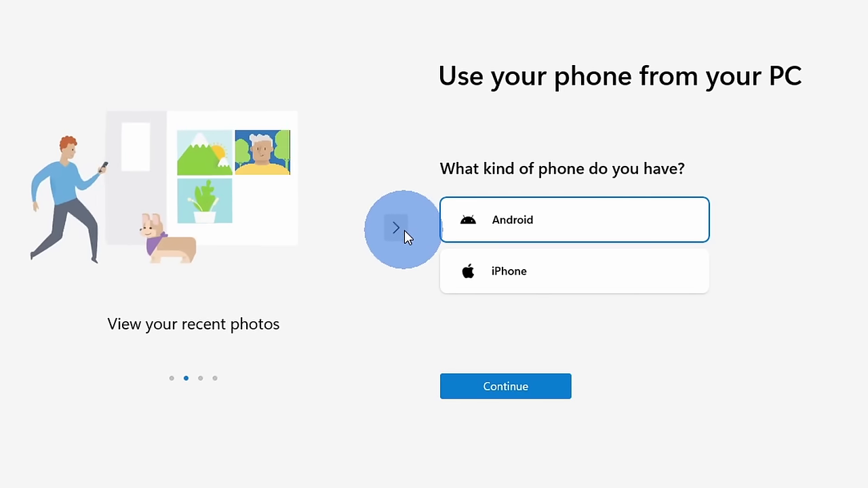
click(404, 230)
click(404, 230)
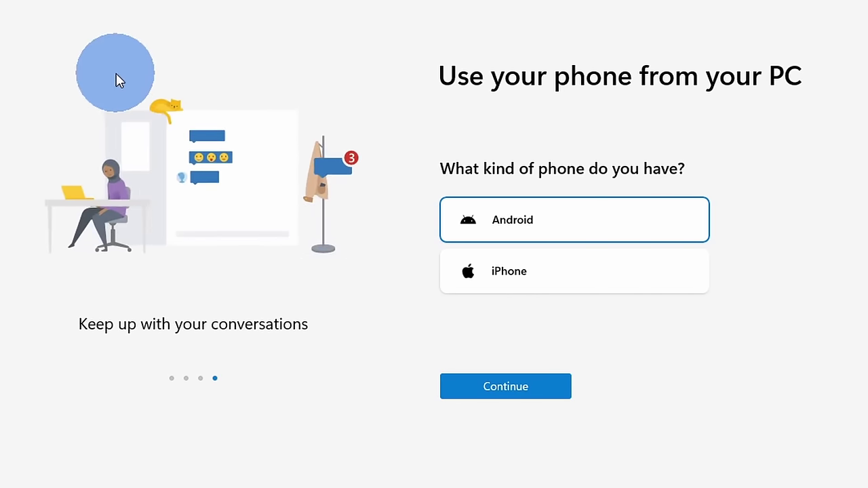
click(550, 278)
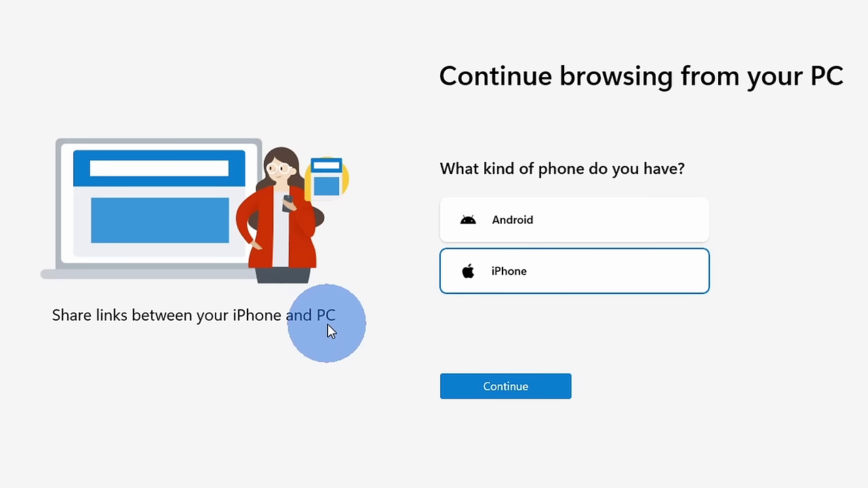
key(Up)
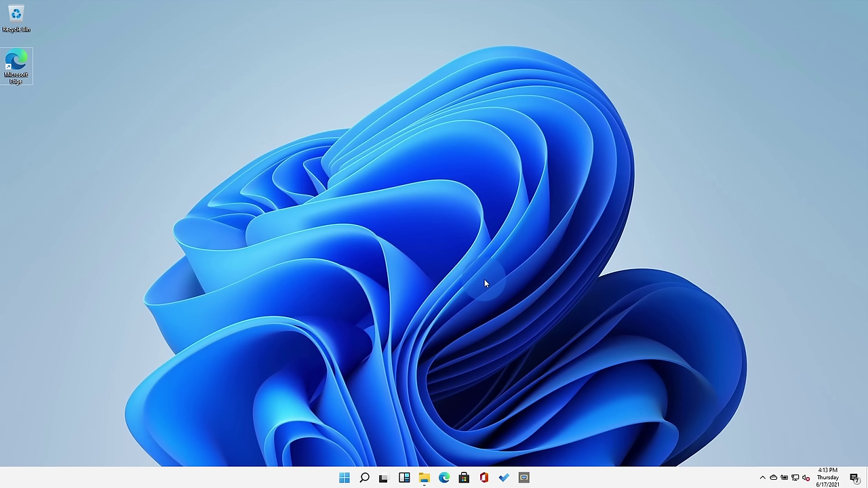
Look through the full list of installed apps in Start, from Cortana to Microsoft News, and close it.
click(345, 478)
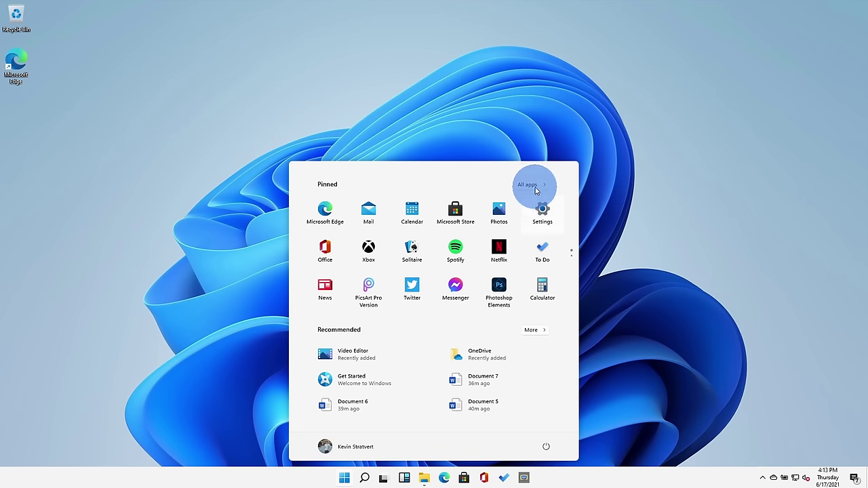
click(534, 186)
scroll(397, 369, down, 5)
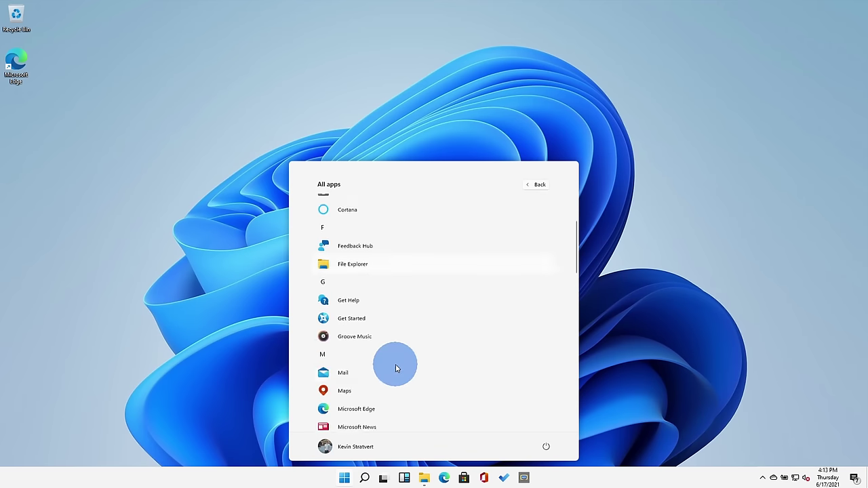
click(187, 290)
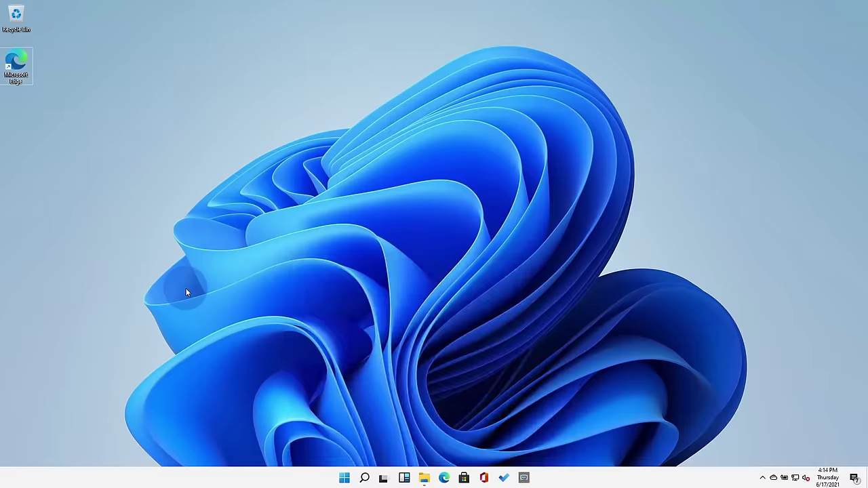
Search Windows for "dialer.exe" and open the Phone Dialer from the matching run command.
click(364, 478)
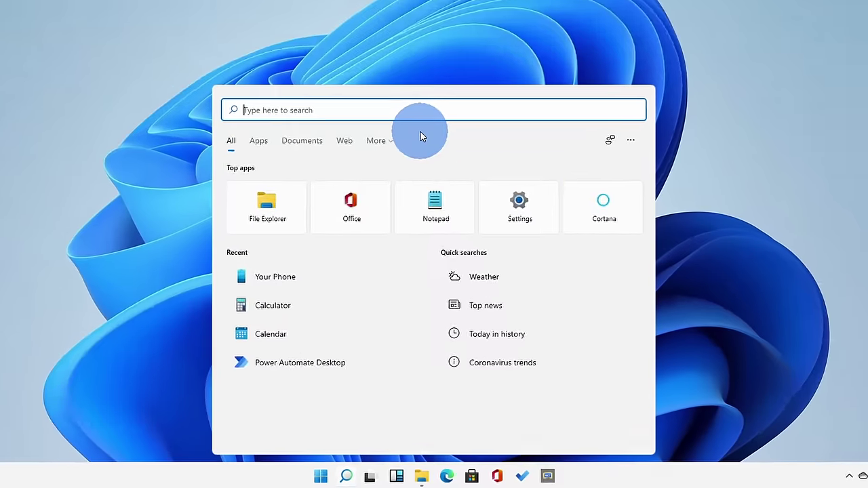
text(dialer.exe)
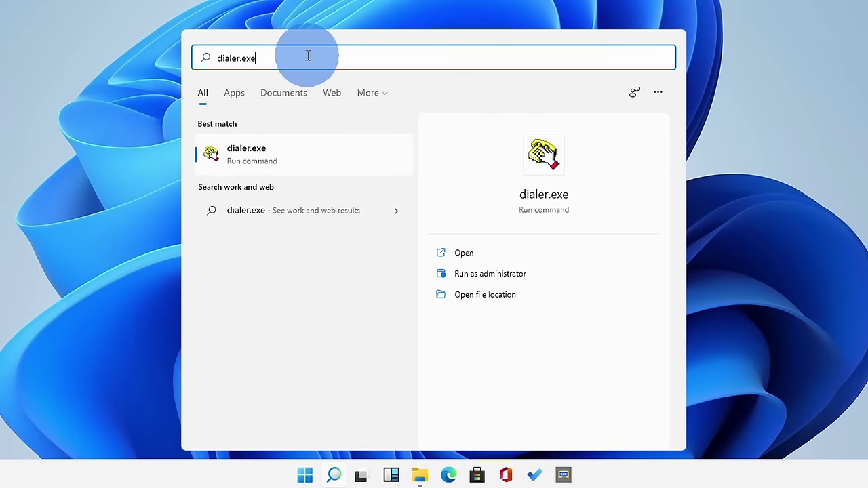
click(297, 162)
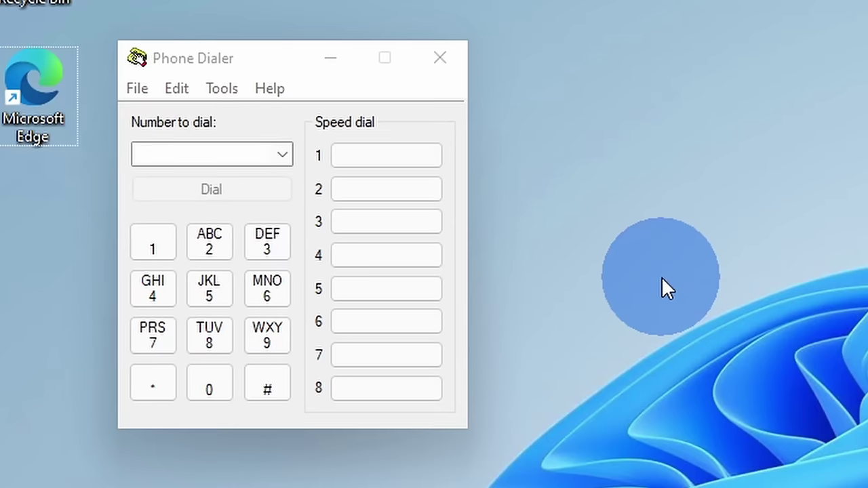
click(219, 62)
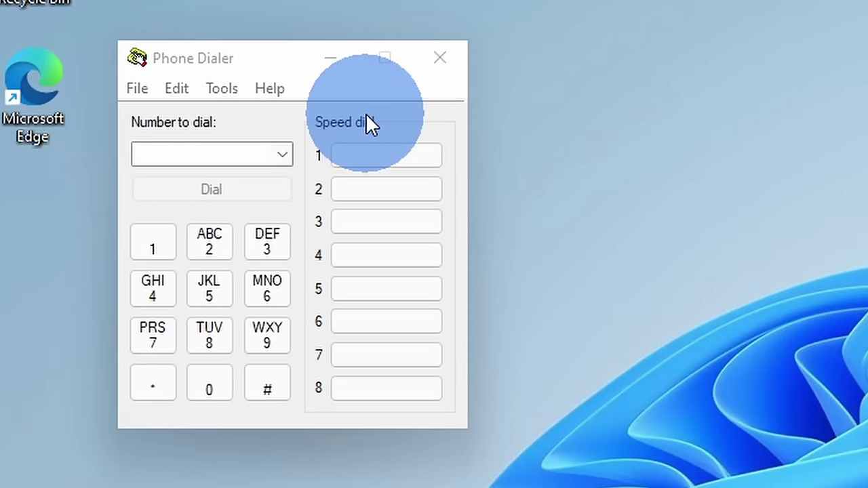